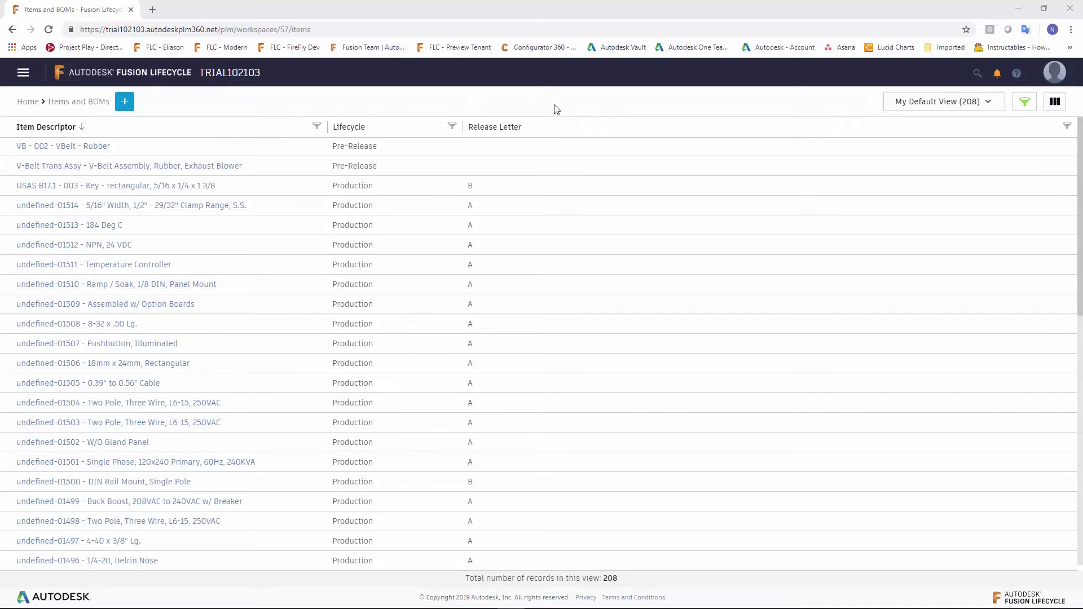
Create a new view of the Items and BOMs list named "Recent Prod".
left_click(975, 105)
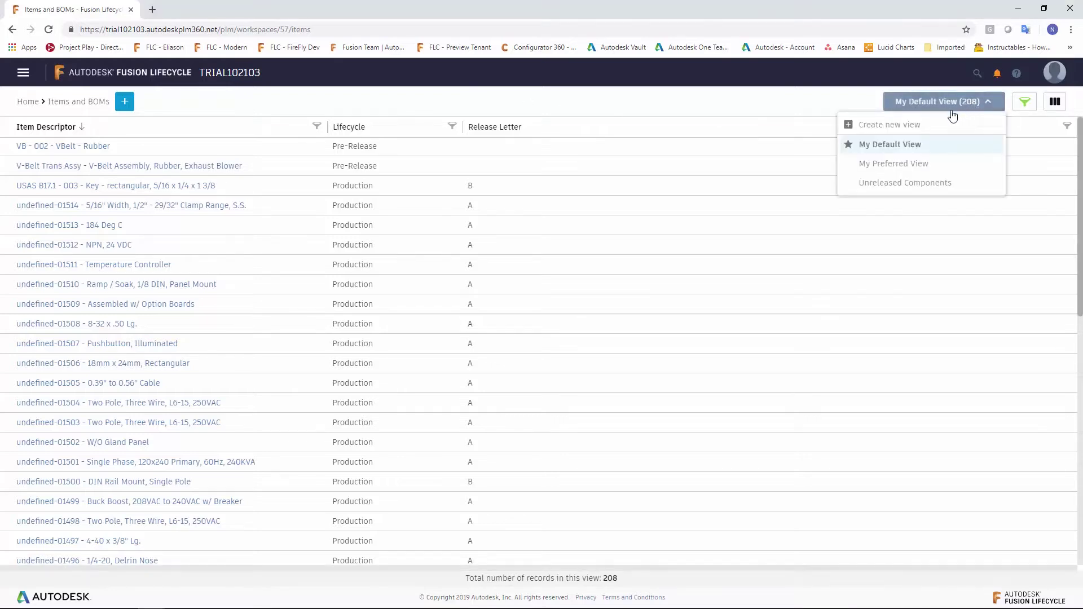
left_click(898, 126)
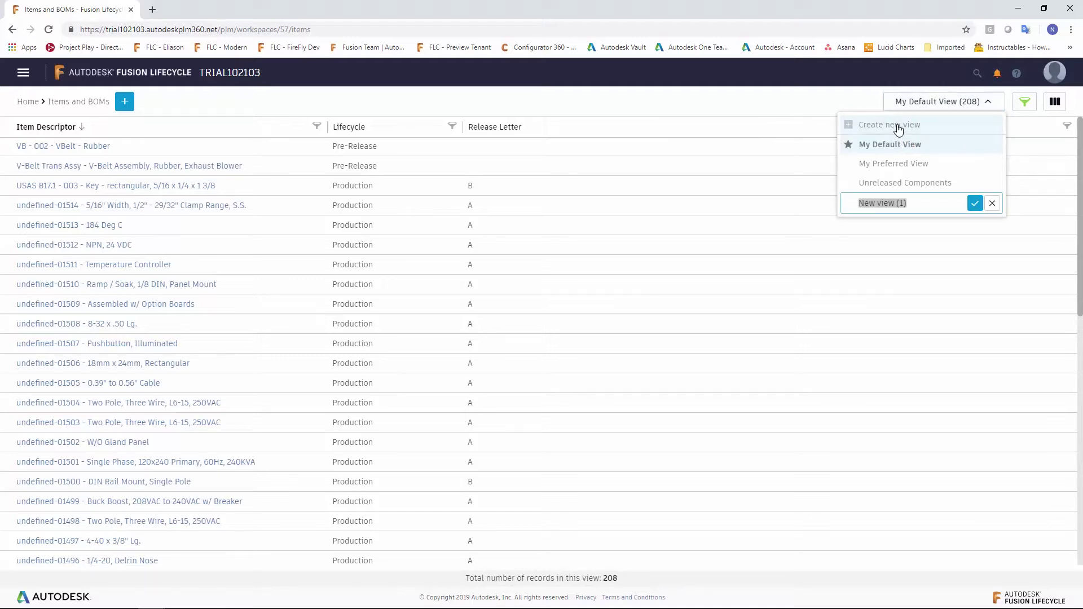
type("Recent Prod")
left_click(975, 203)
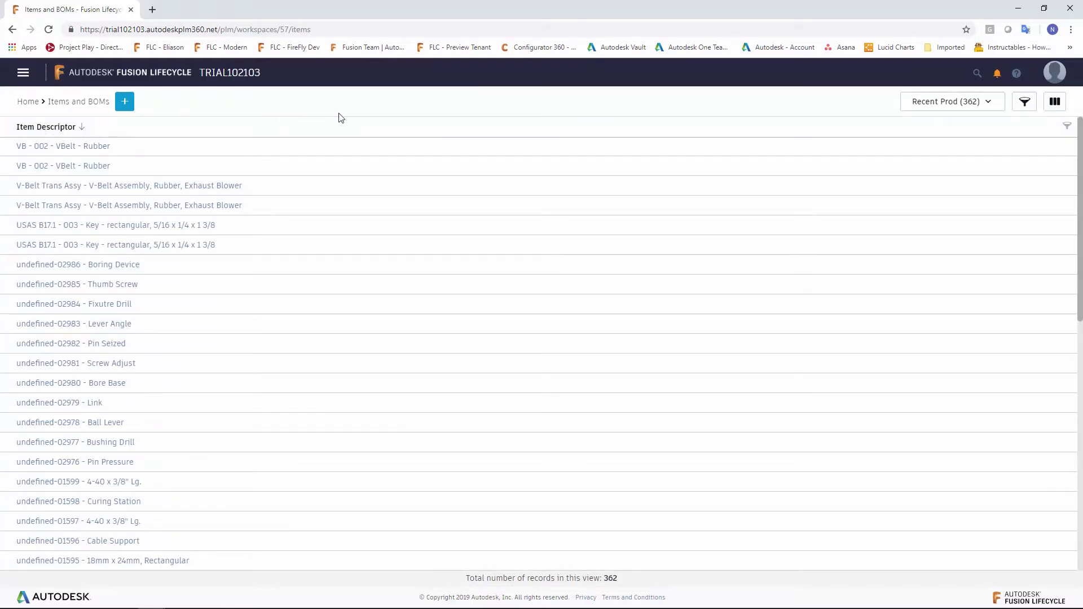
Add the Description, Unit of Measure, Release Letter, Version Timestamp and Lifecycle columns to the Recent Prod view.
left_click(1055, 104)
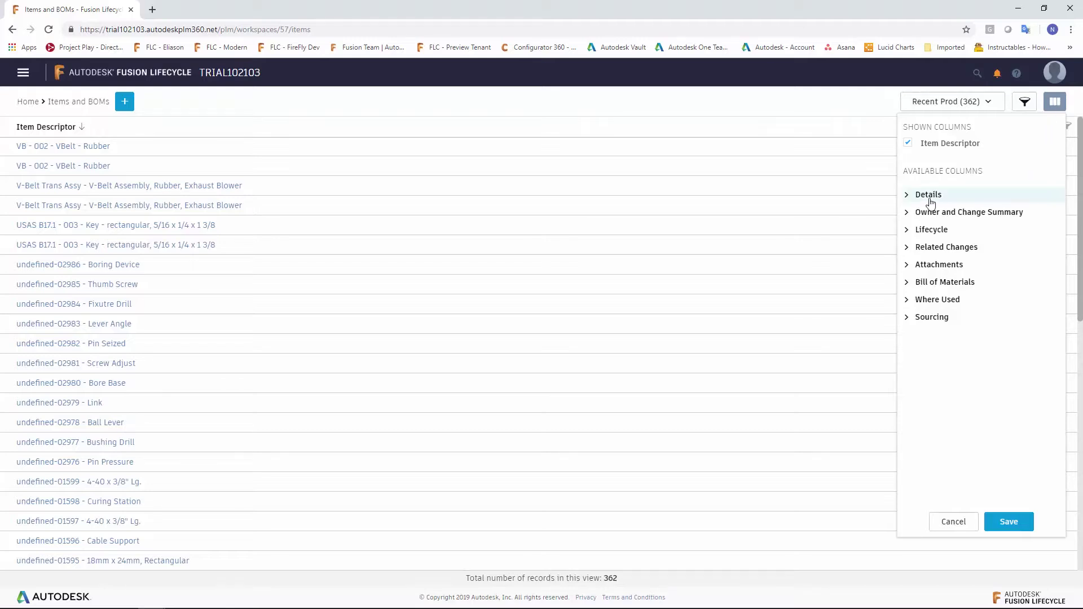
left_click(908, 195)
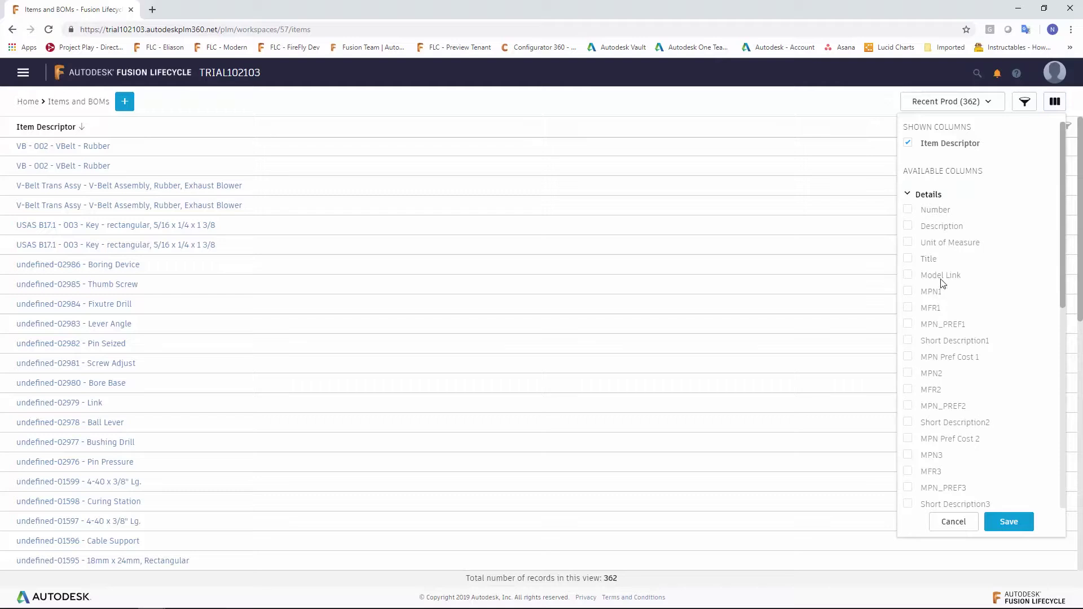
left_click(907, 226)
left_click(907, 244)
left_click_drag(1063, 213, 1064, 446)
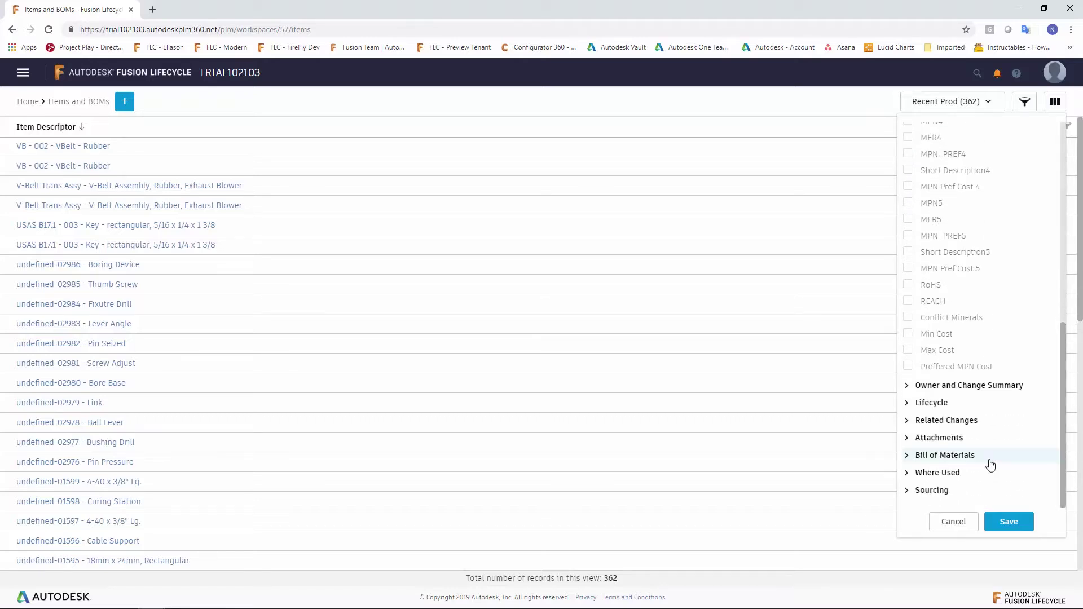
left_click(907, 403)
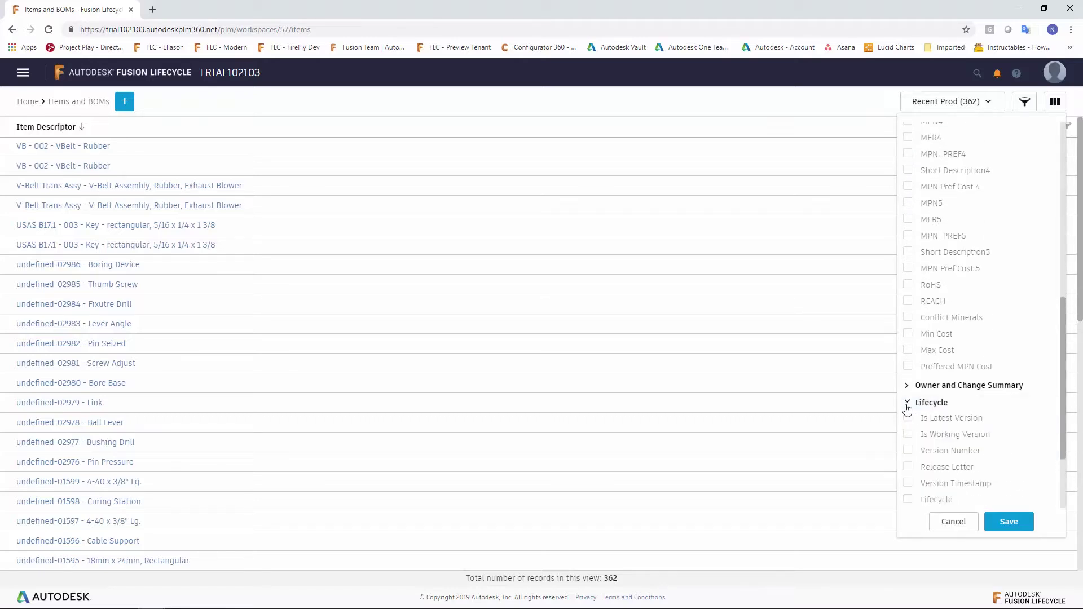
left_click(908, 467)
left_click(908, 485)
left_click(908, 500)
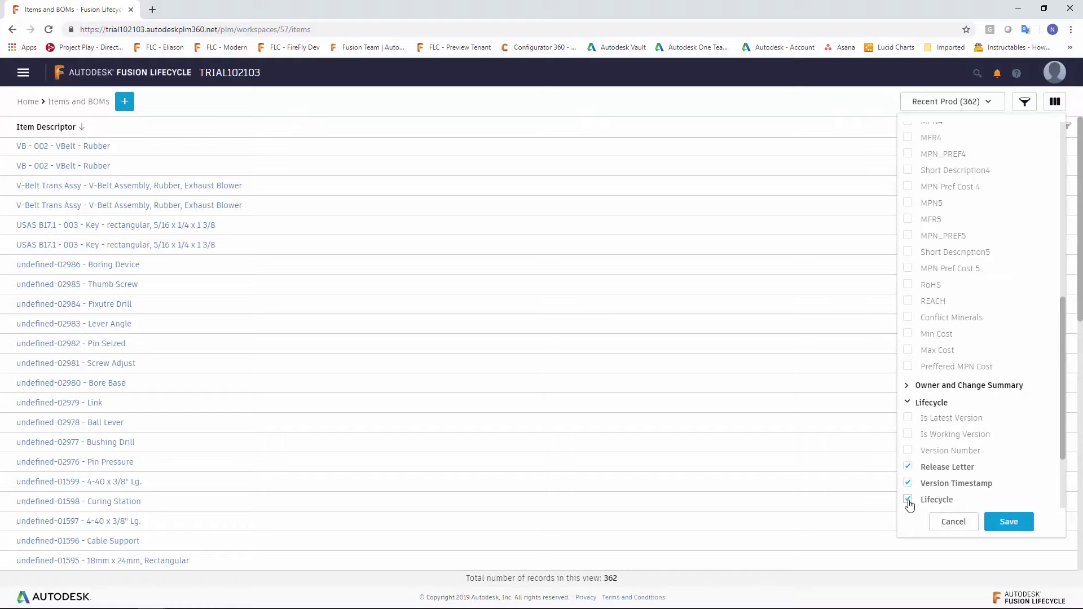
left_click(1008, 526)
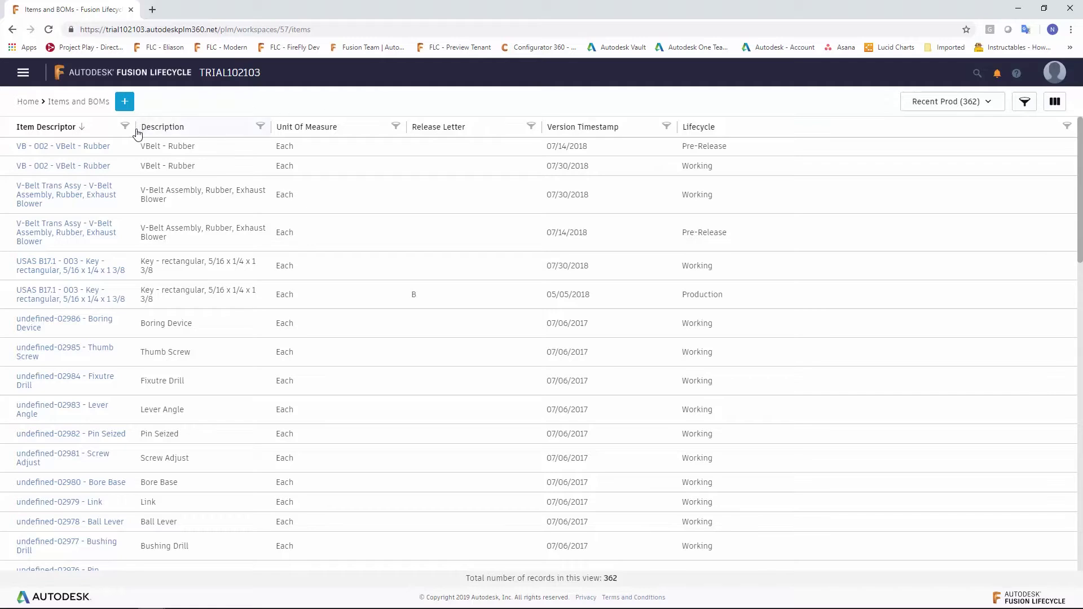
Widen the Item Descriptor and Description columns so their text fits better.
left_click_drag(136, 128, 210, 127)
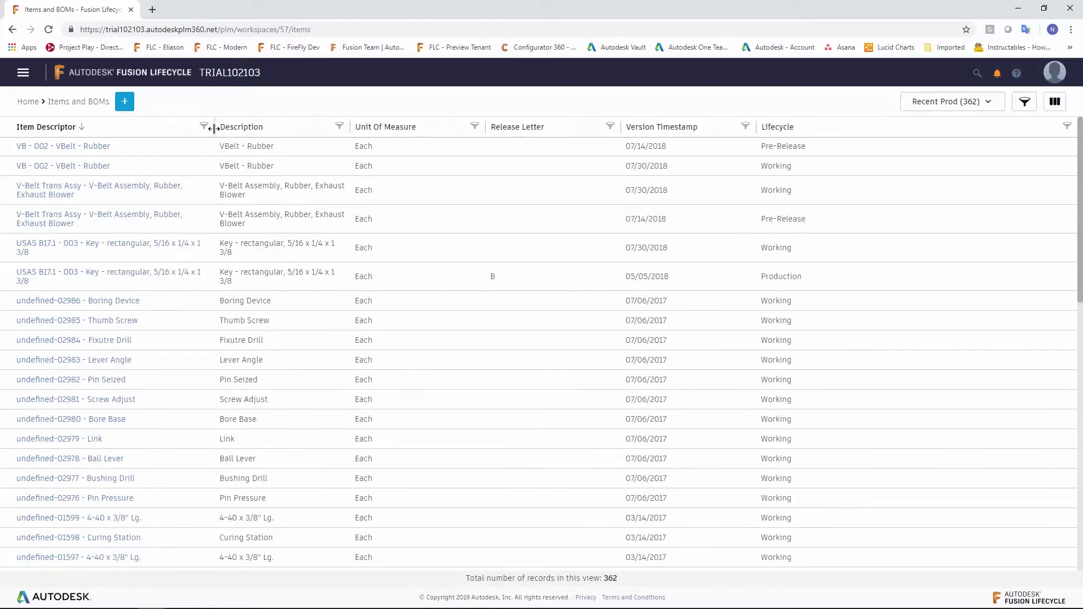
left_click_drag(350, 129, 466, 129)
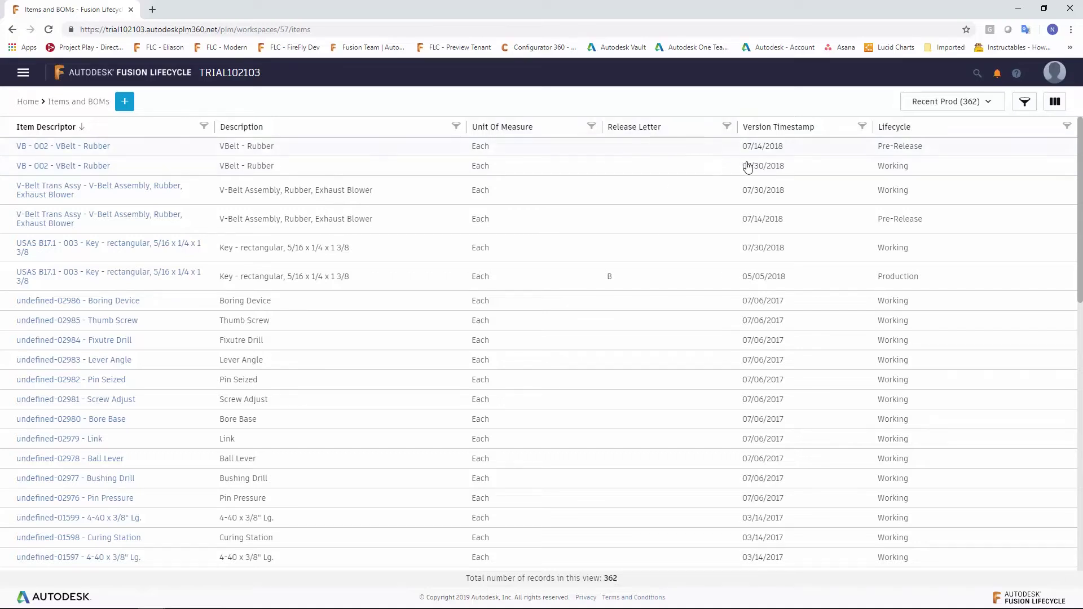
Sort the list by Lifecycle and back by Item Descriptor, and reposition the Lifecycle column directly before Release Letter.
left_click(898, 130)
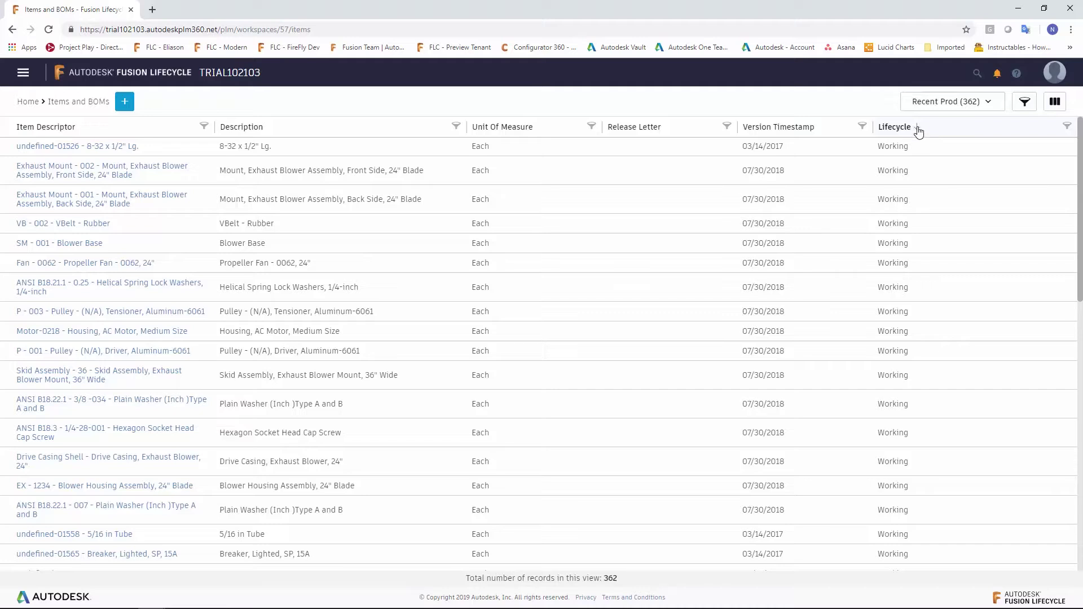
left_click(51, 129)
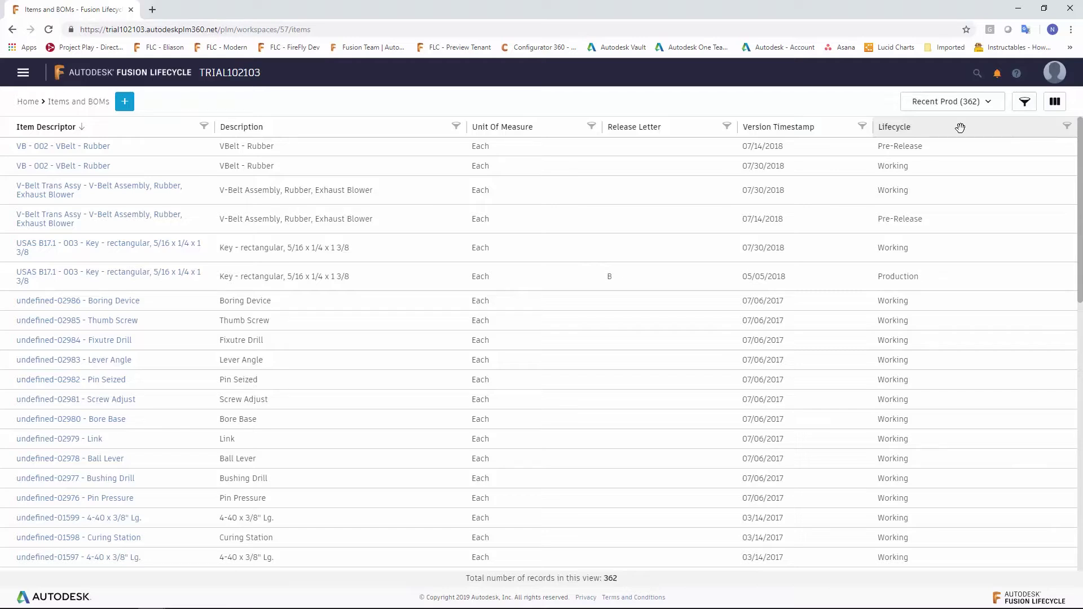
left_click_drag(961, 128, 575, 128)
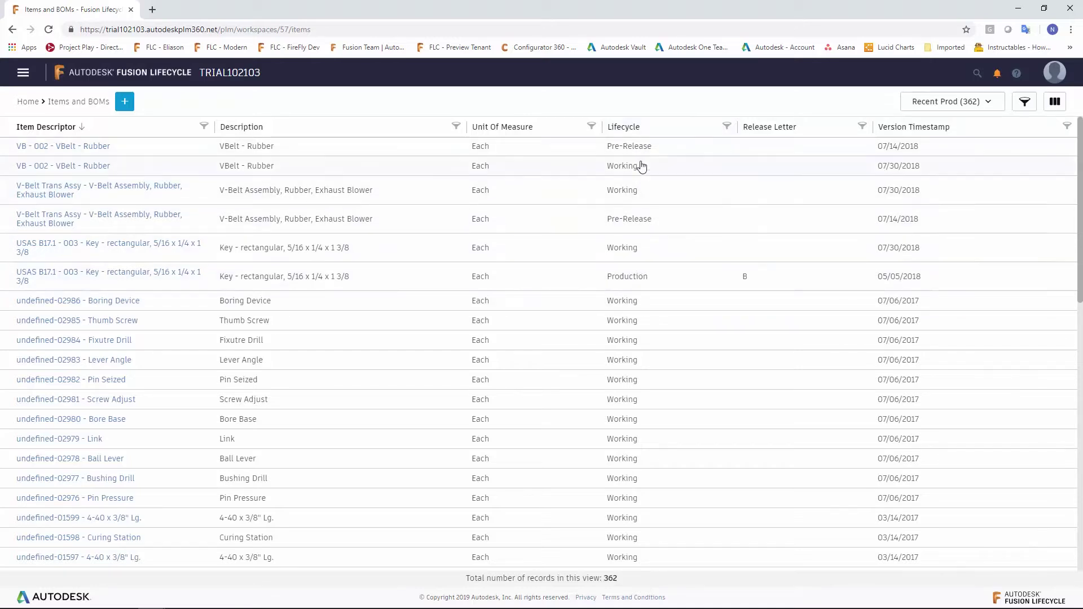
Set up a Lifecycle column filter with the condition Contains "Production" and the OR operator.
left_click(726, 127)
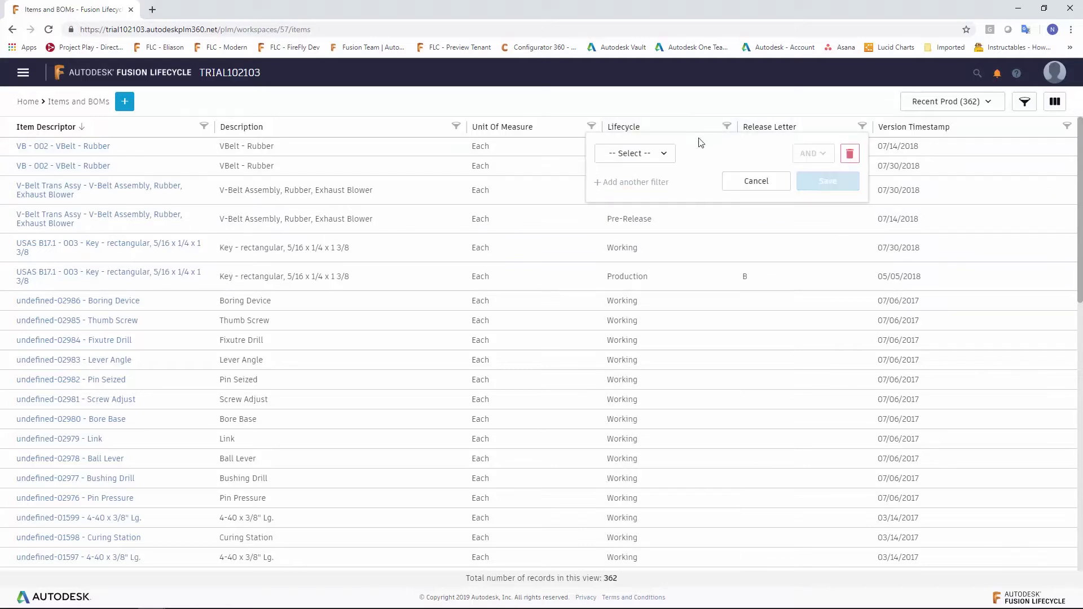
left_click(634, 153)
left_click(623, 175)
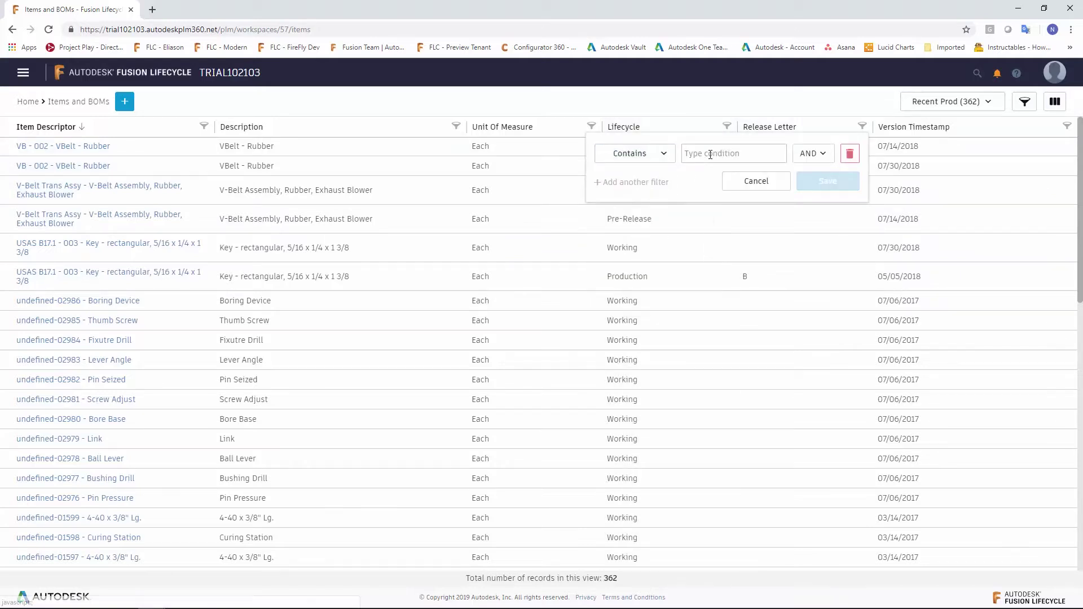
left_click(709, 154)
type("Production")
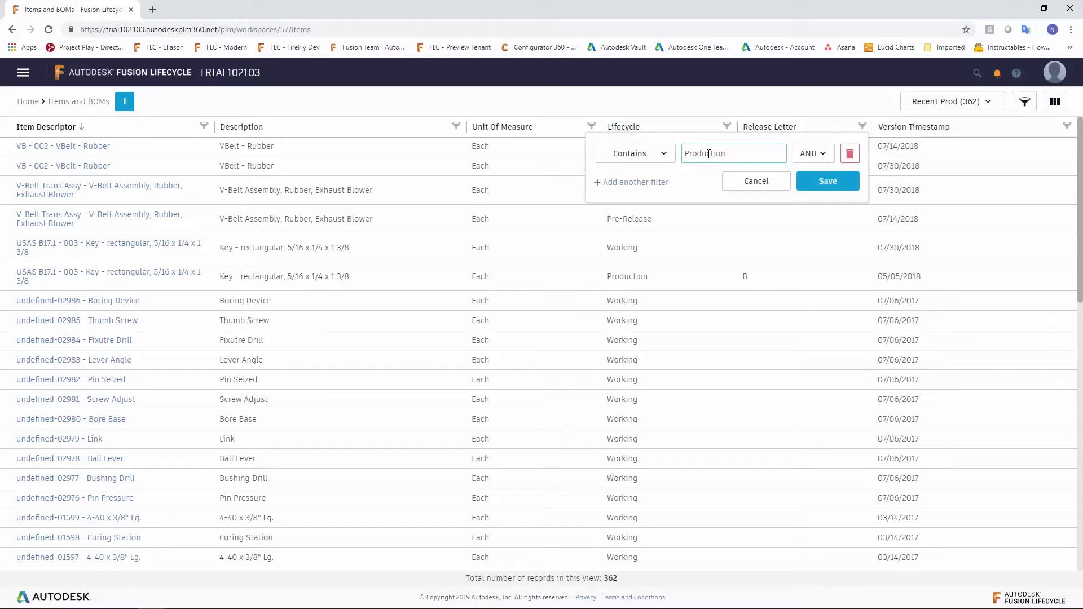
left_click(813, 153)
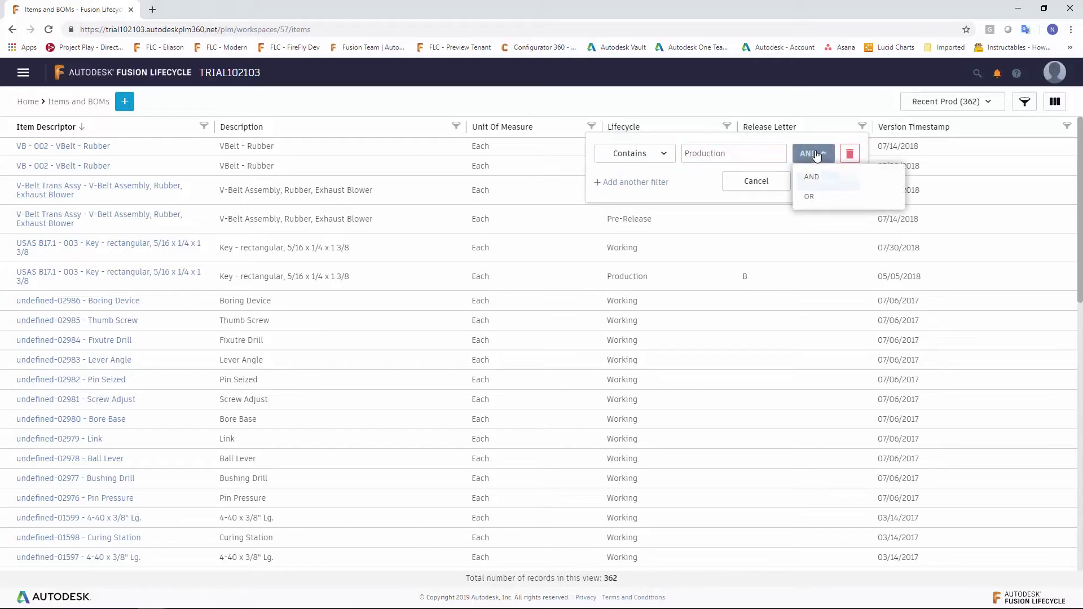
left_click(821, 196)
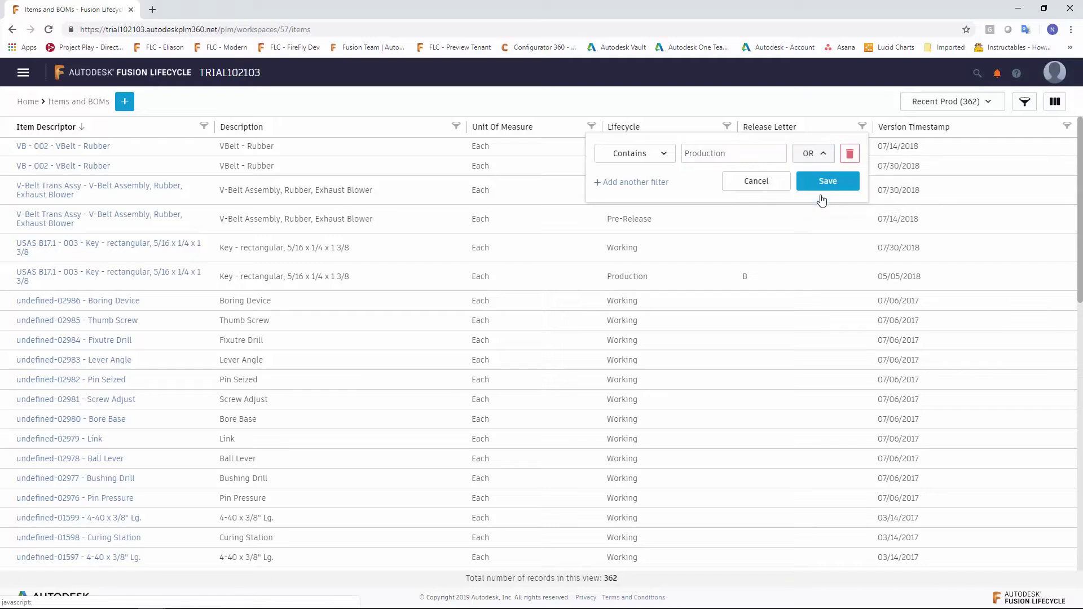
Add a second Lifecycle filter condition, Contains "Pre-Release", and save the filter.
left_click(648, 182)
left_click(650, 184)
left_click(644, 204)
left_click(707, 183)
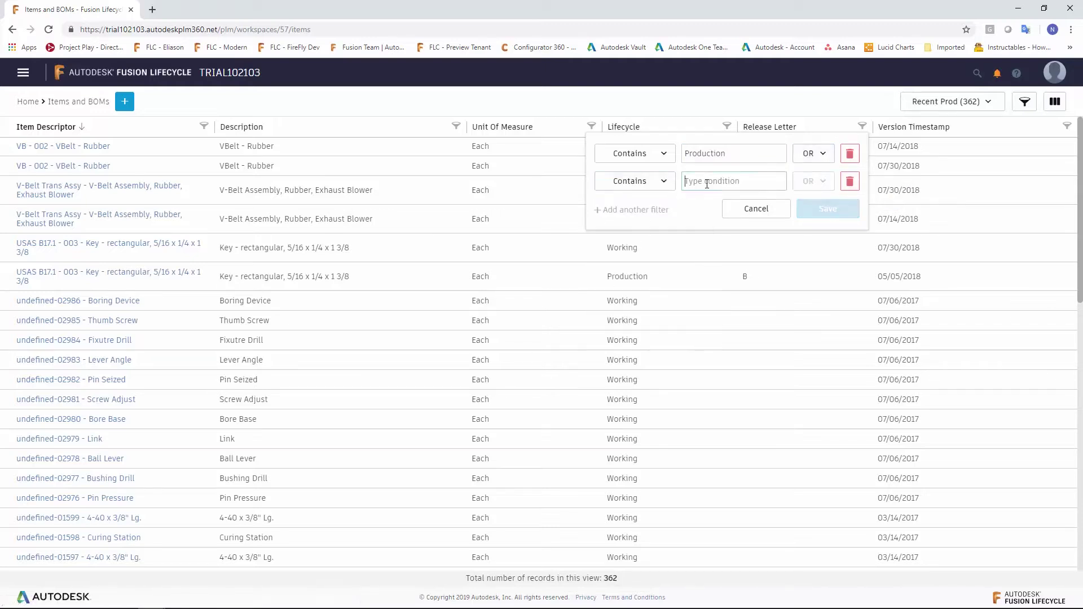
type("Pre-Release")
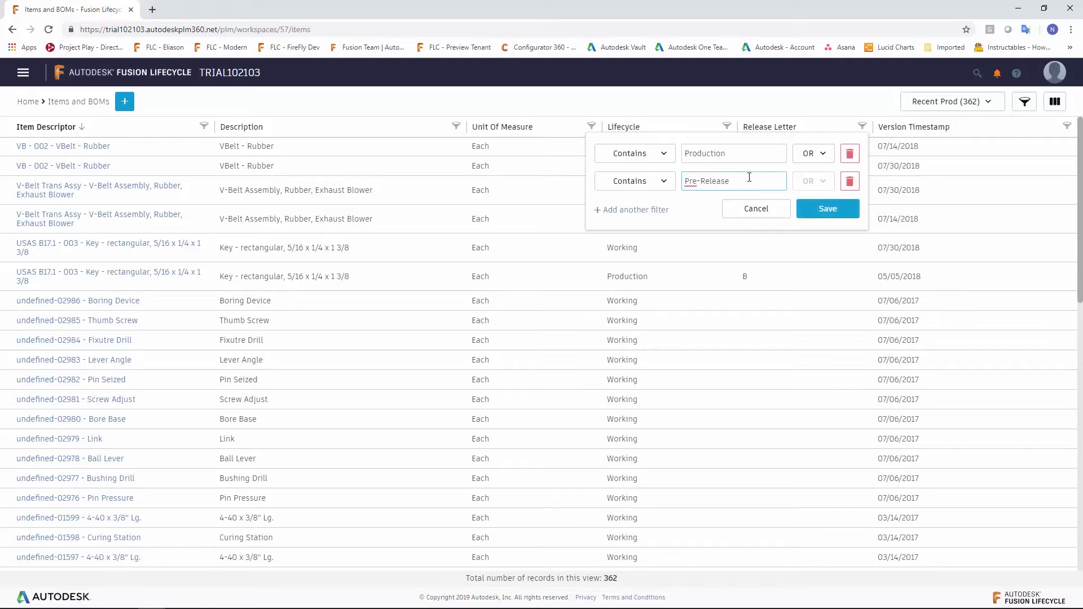
left_click(825, 211)
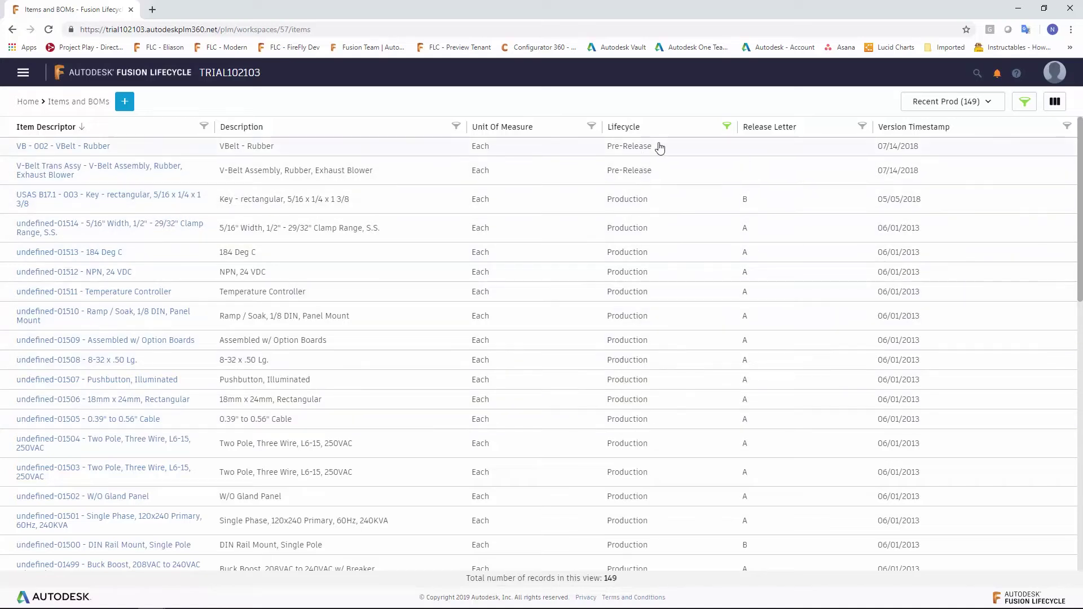
Filter the Version Timestamp column to dates Later Than 01/01/2016 and save the filter.
left_click(1068, 128)
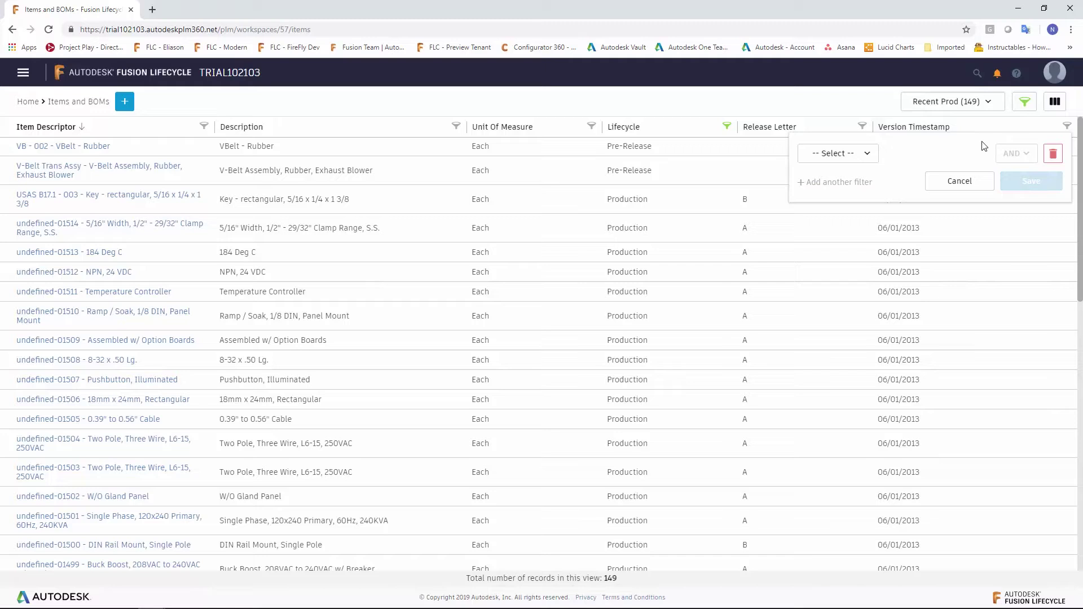
left_click(852, 160)
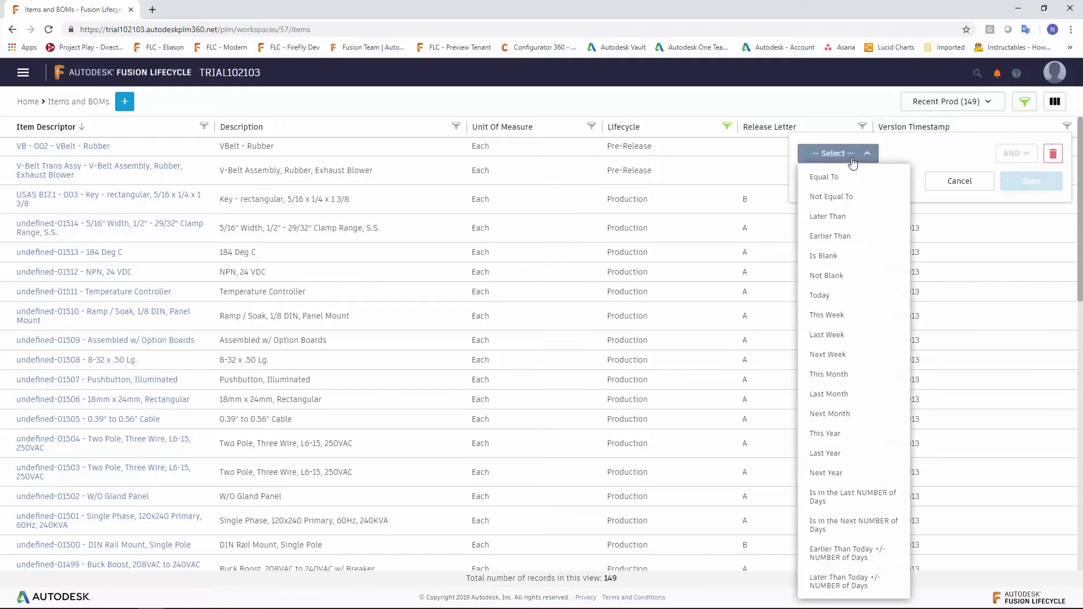
left_click(828, 216)
left_click(939, 156)
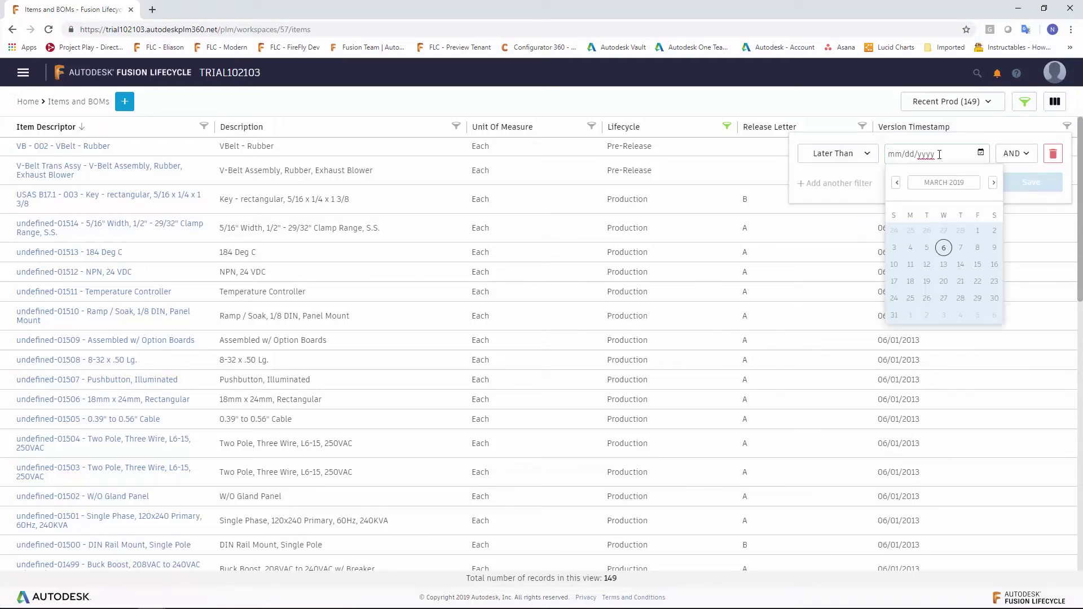
left_click(937, 184)
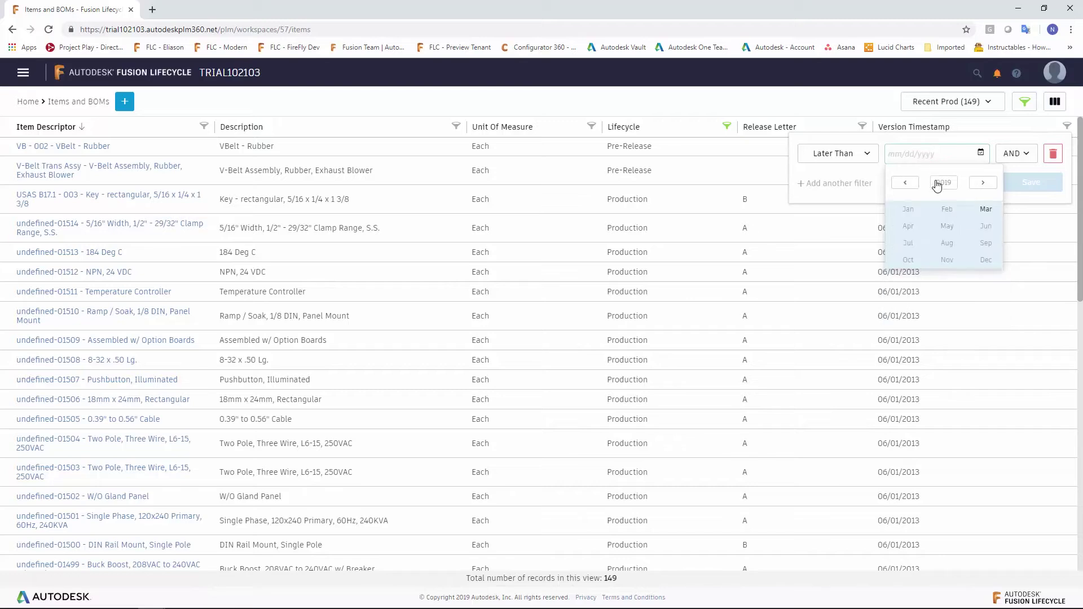
left_click(906, 184)
left_click(905, 213)
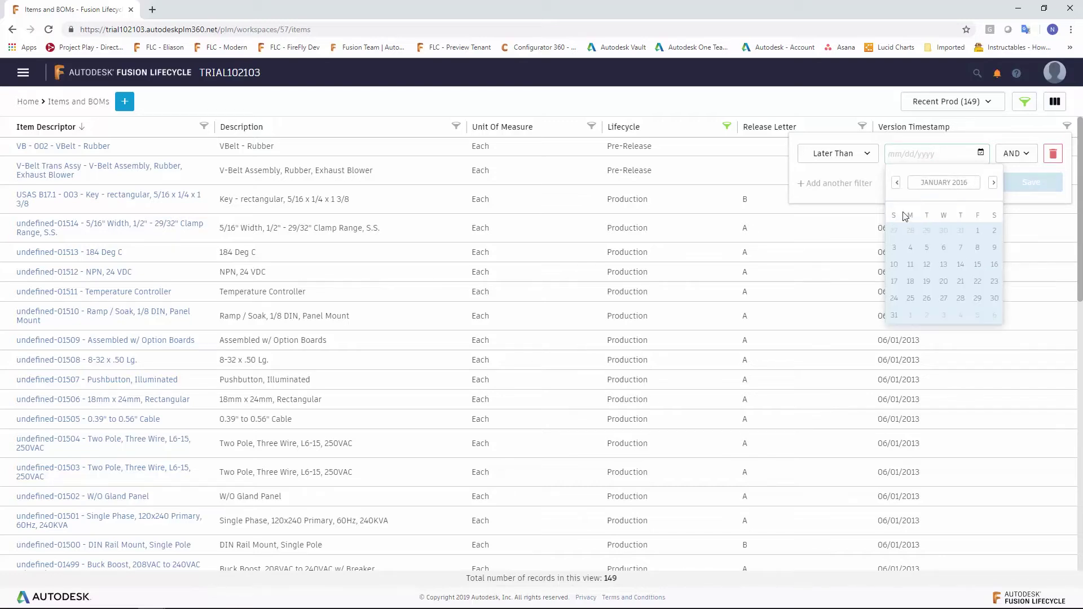
left_click(977, 231)
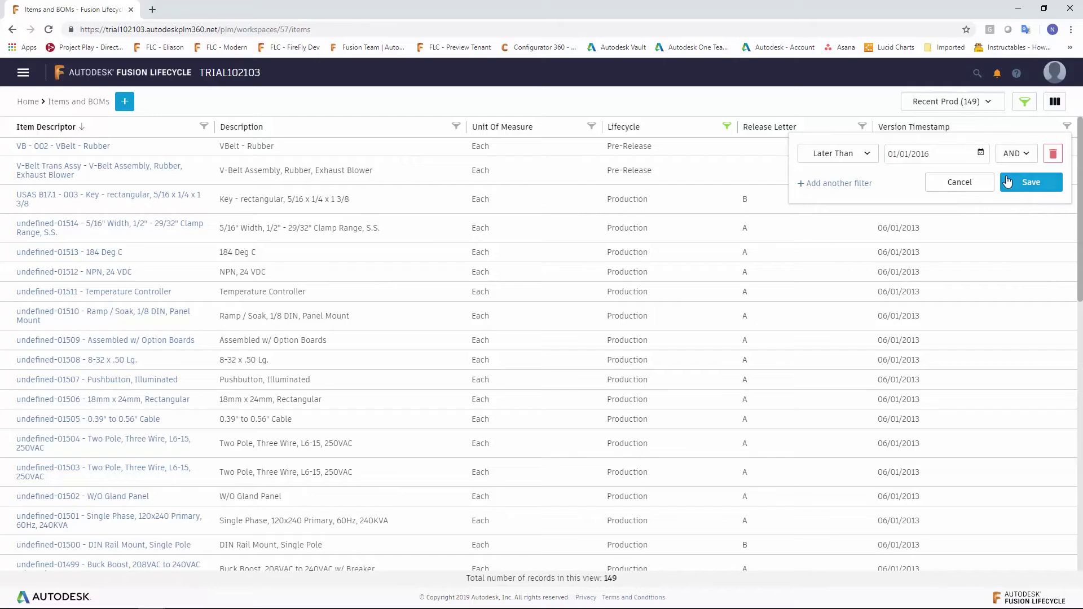
left_click(1030, 181)
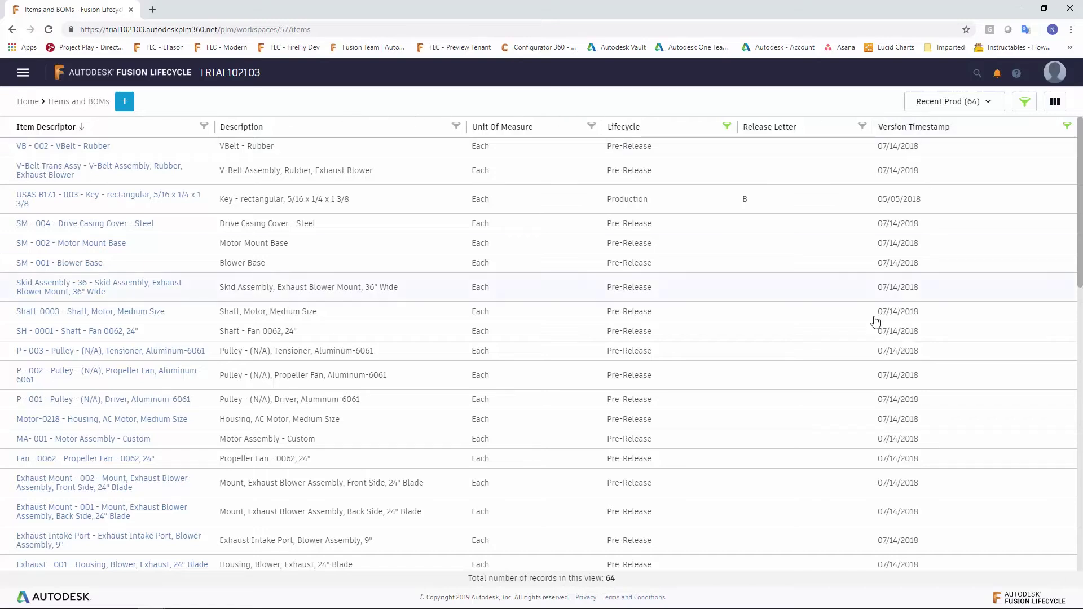
Switch to My Default View and return to the Recent Prod view to compare the two.
left_click(988, 106)
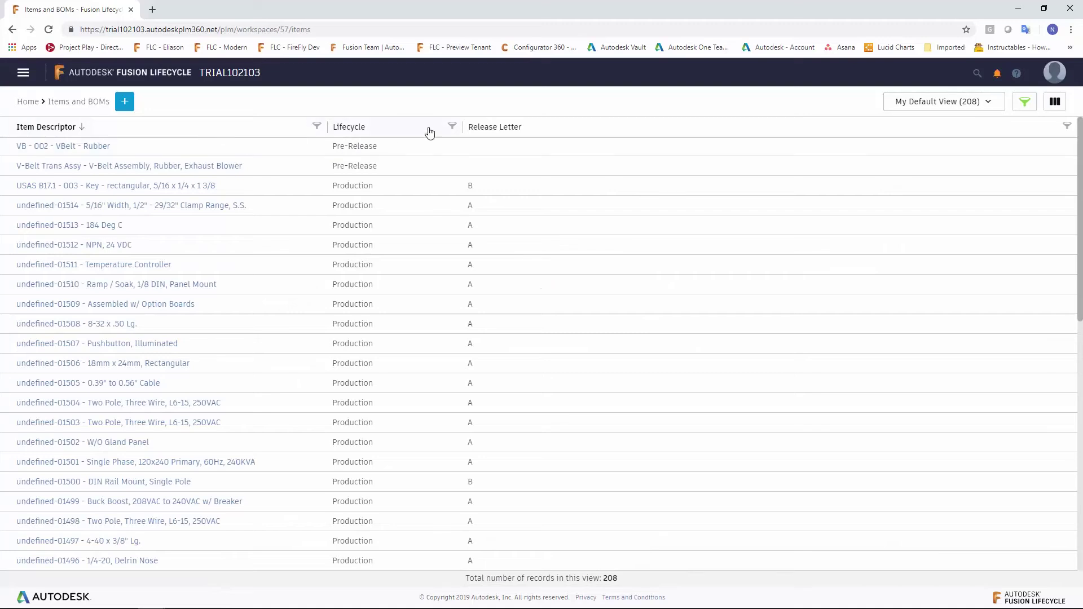
left_click(991, 107)
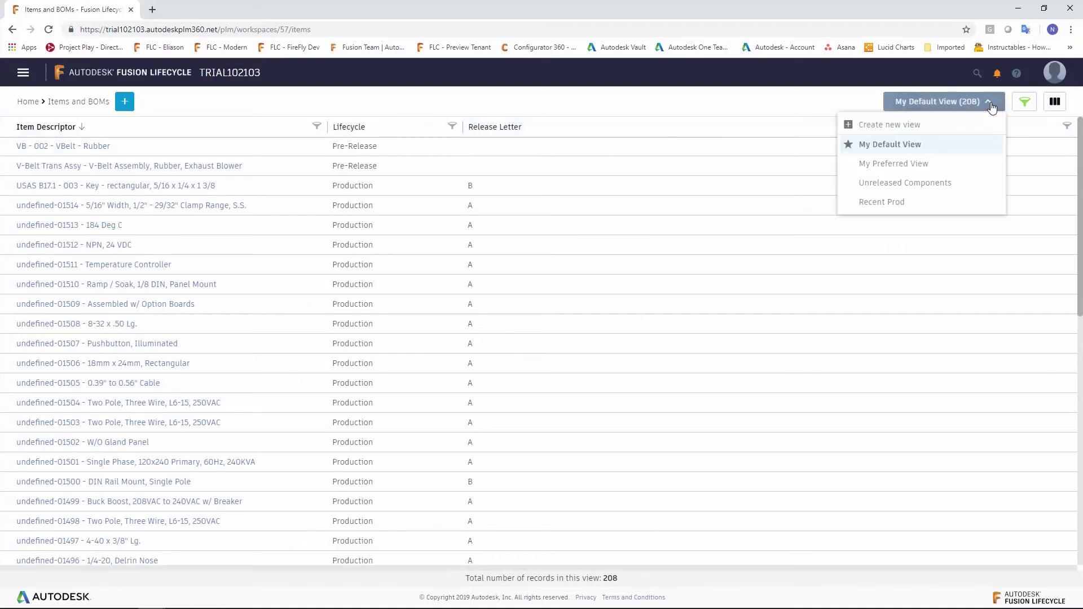
left_click(894, 202)
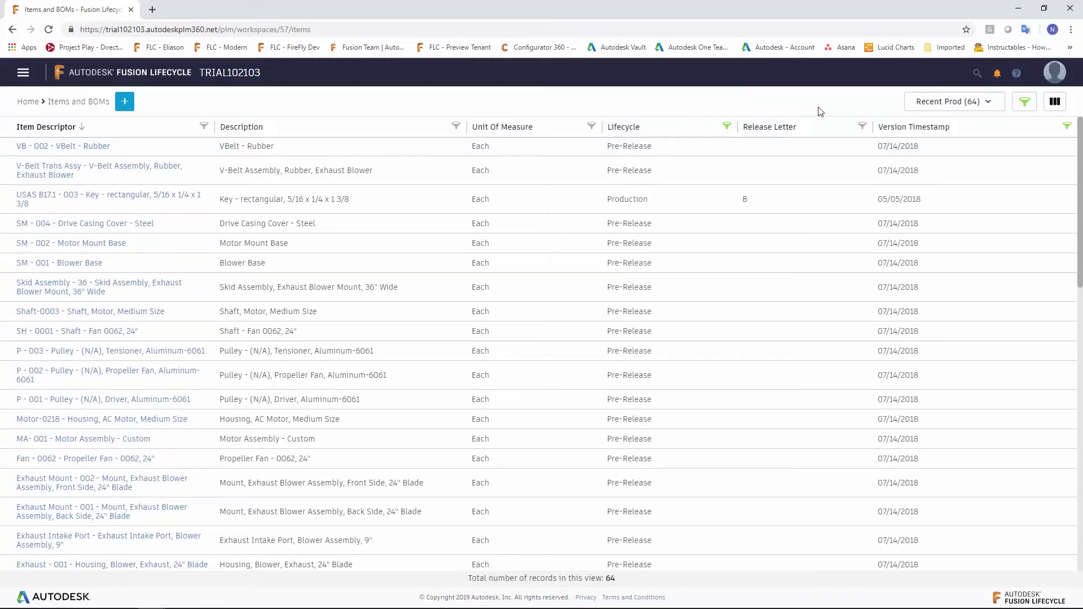
Duplicate the Recent Prod view under the name "Recent Pre-Release".
left_click(992, 103)
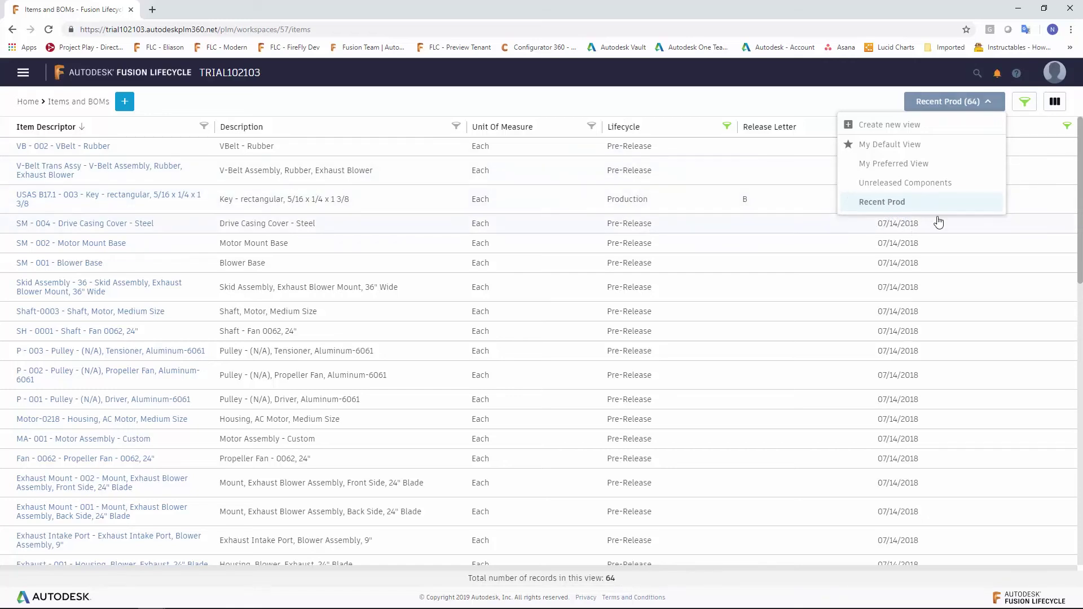
left_click(995, 205)
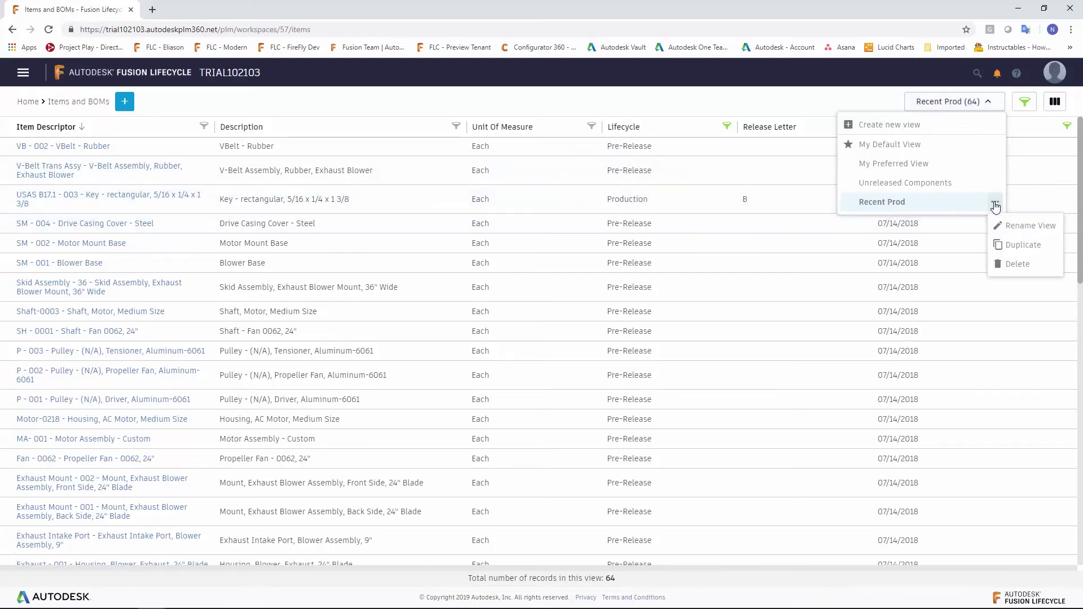
left_click(1016, 245)
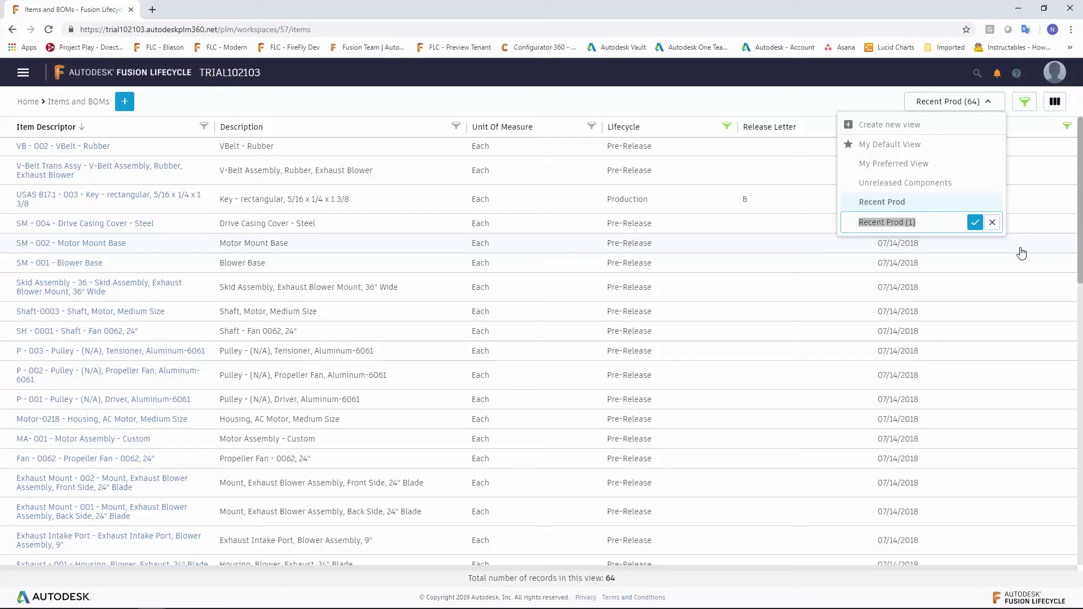
type("Recen")
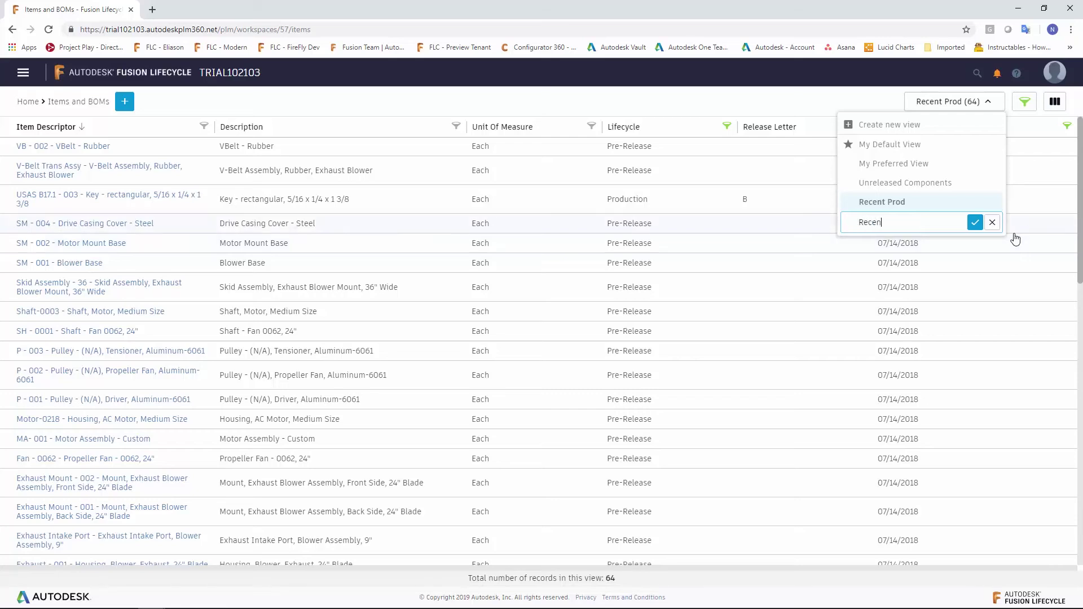
type("t Pre-Release")
left_click(974, 223)
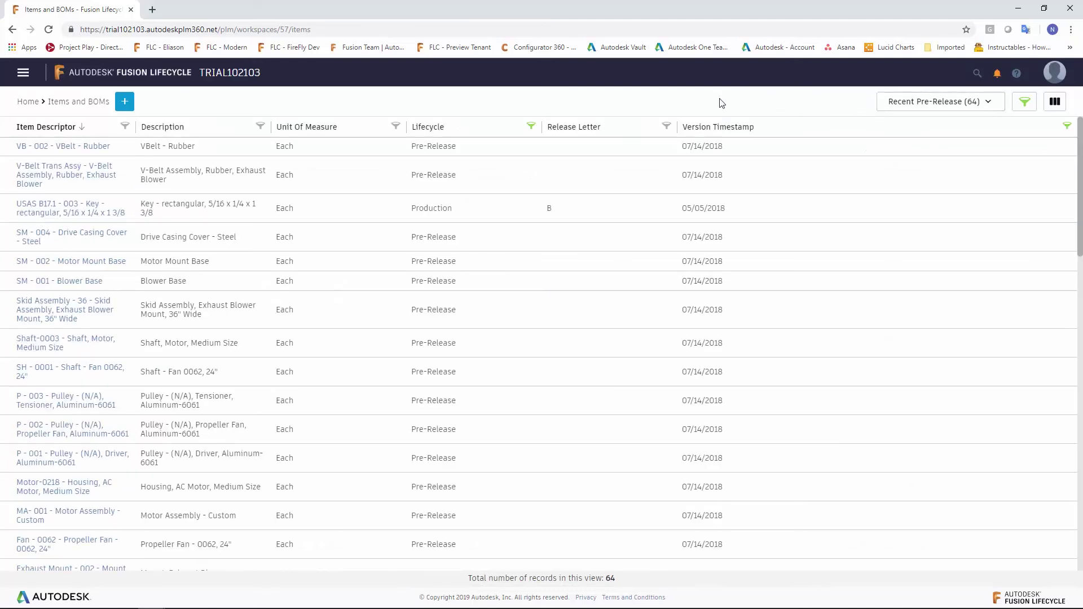
Remove the "Production" condition from the Lifecycle filter of the Recent Pre-Release view and save the filter.
left_click(531, 125)
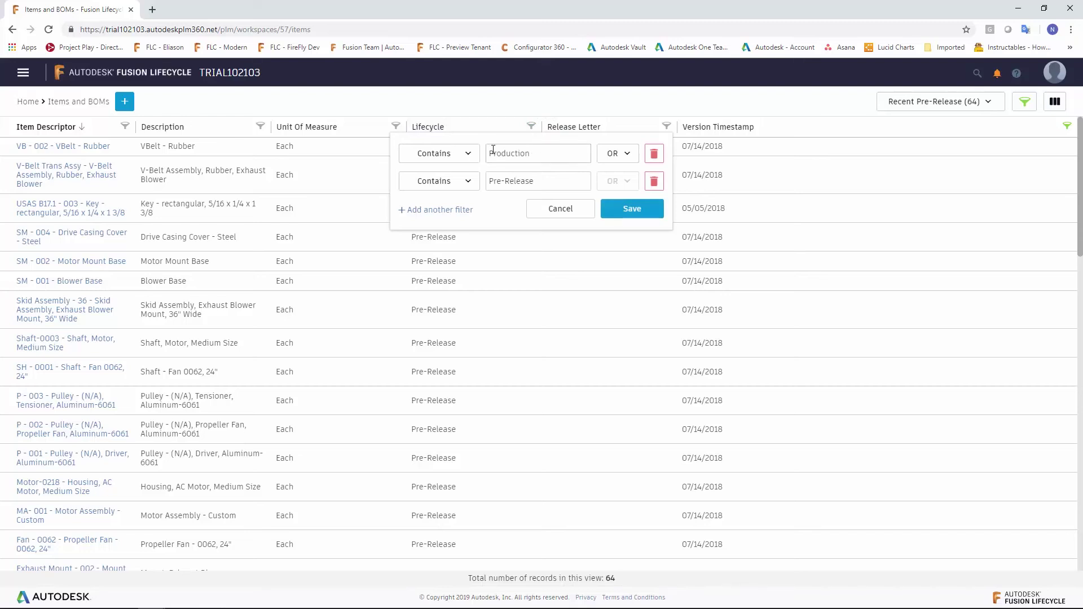
left_click(654, 154)
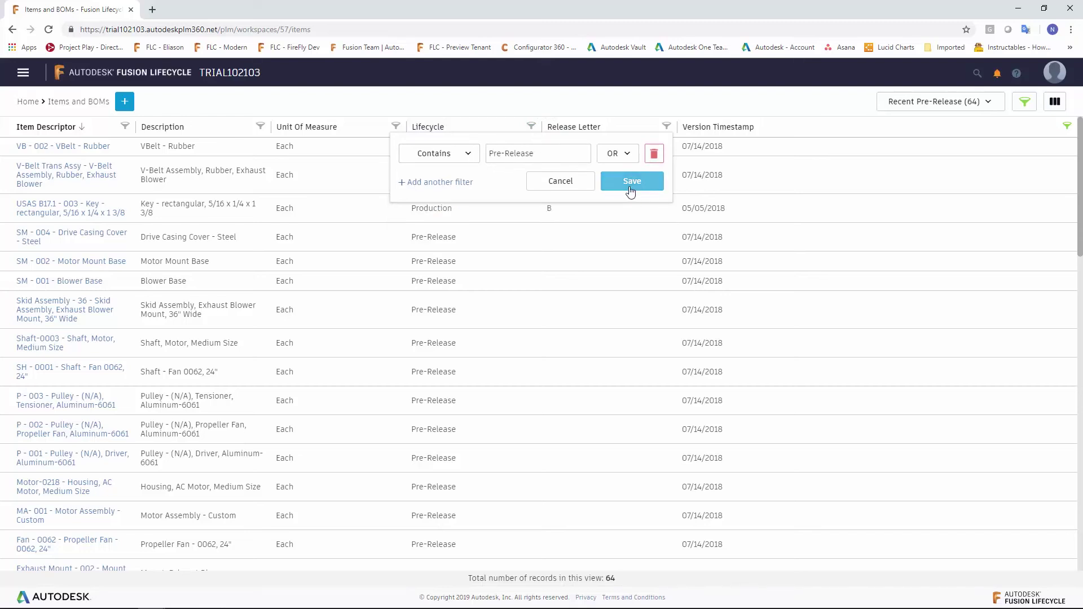
left_click(653, 180)
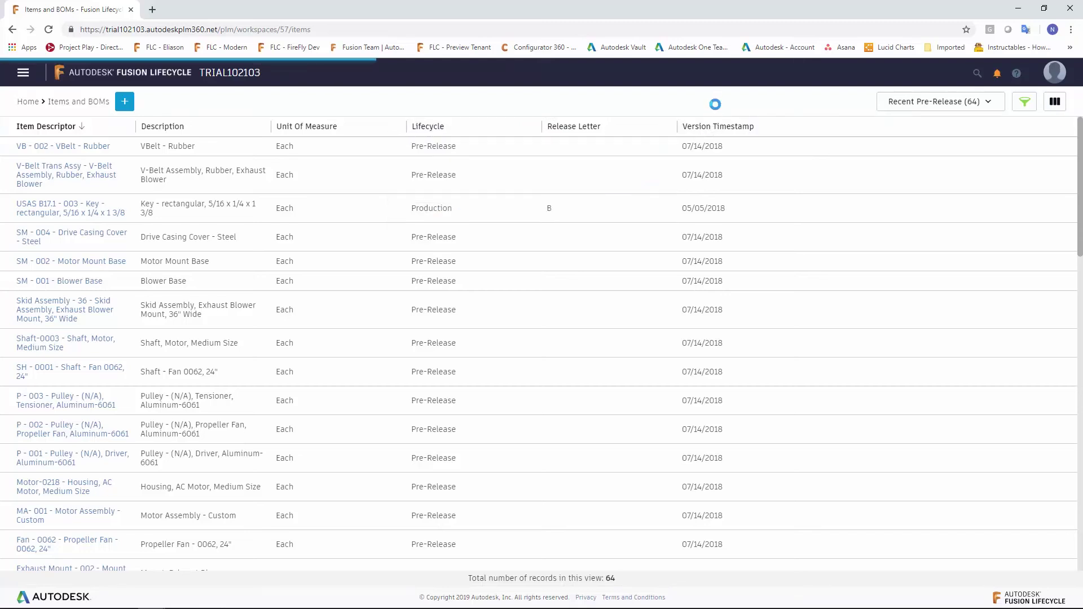